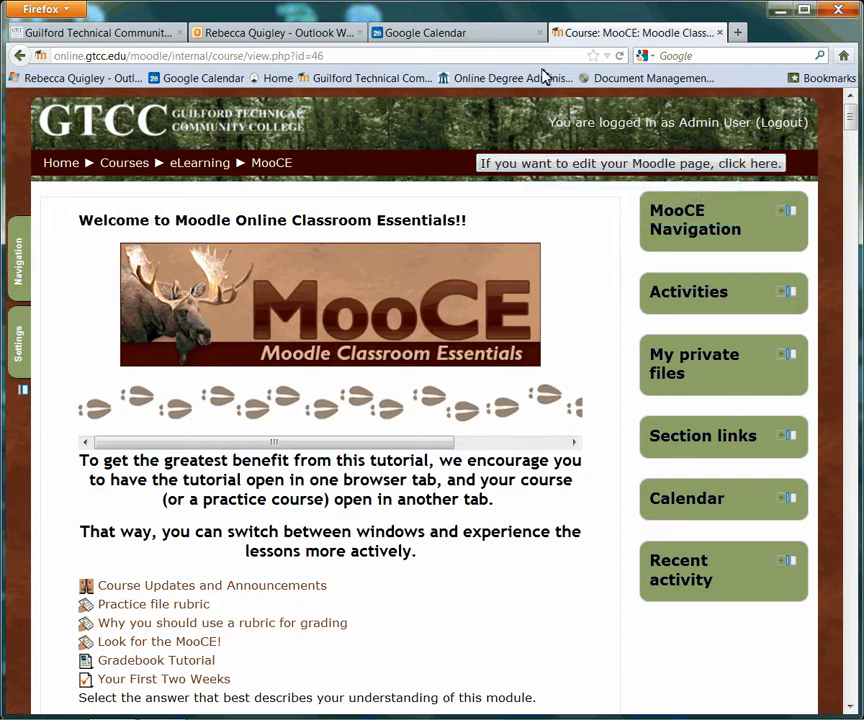
Turn on editing for the MooCE course and start adding a File resource to its opening section
{"action": "left_click", "coordinate": [622, 167]}
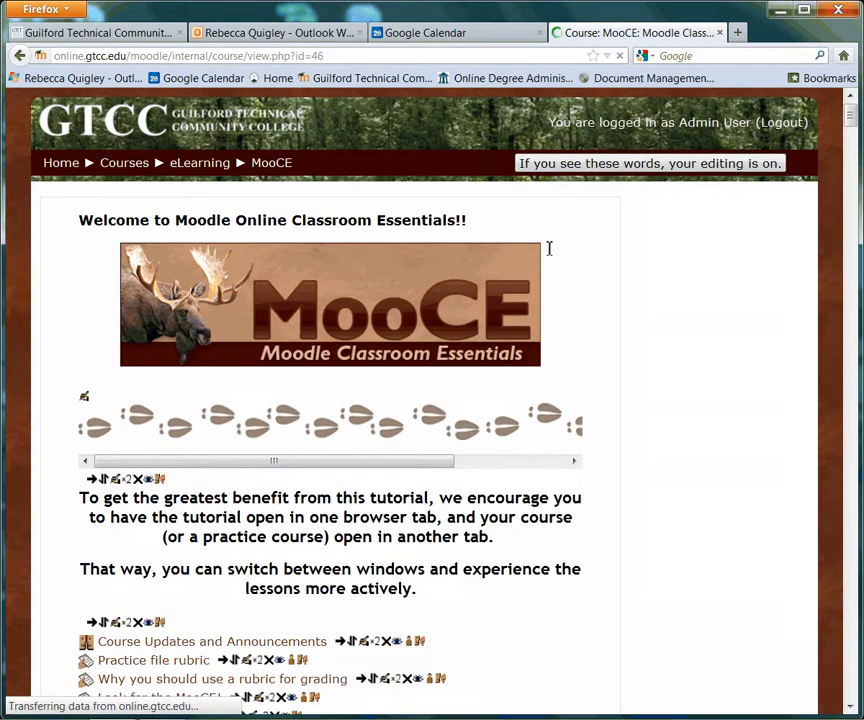
{"action": "scroll", "coordinate": [516, 572], "scroll_direction": "down", "scroll_amount": 3}
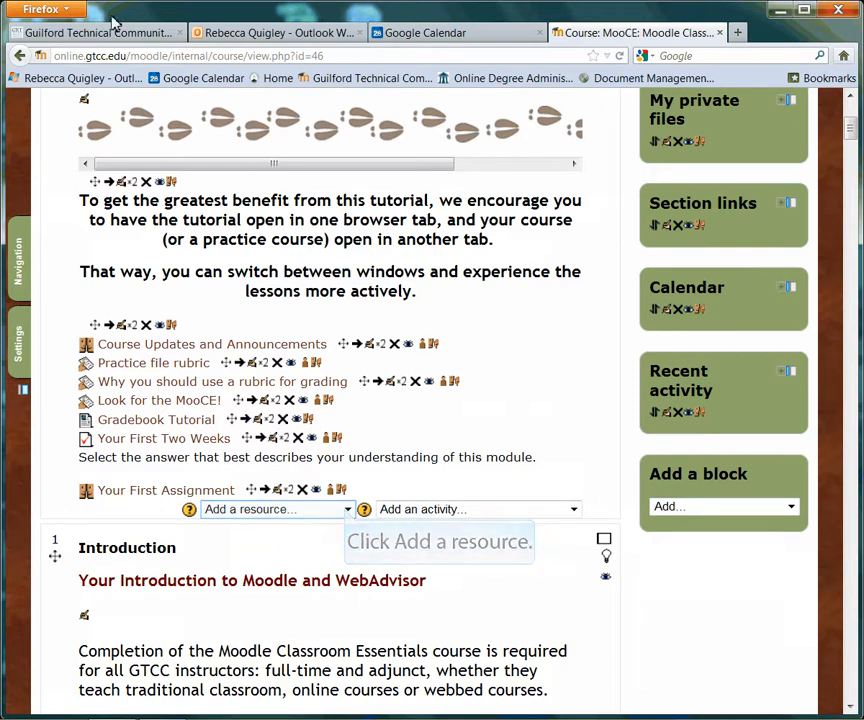
{"action": "left_click", "coordinate": [347, 510]}
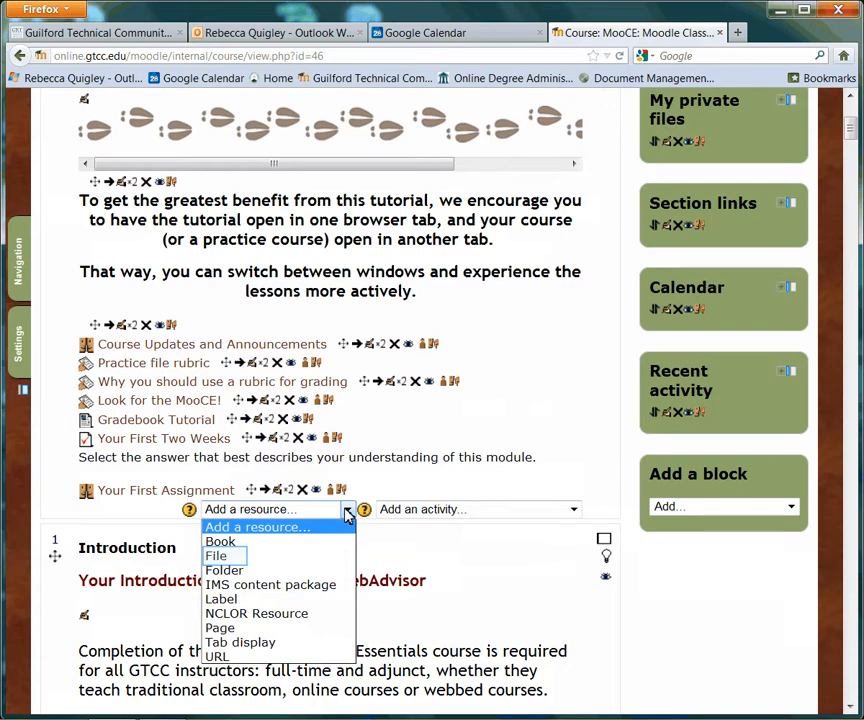
{"action": "left_click", "coordinate": [219, 557]}
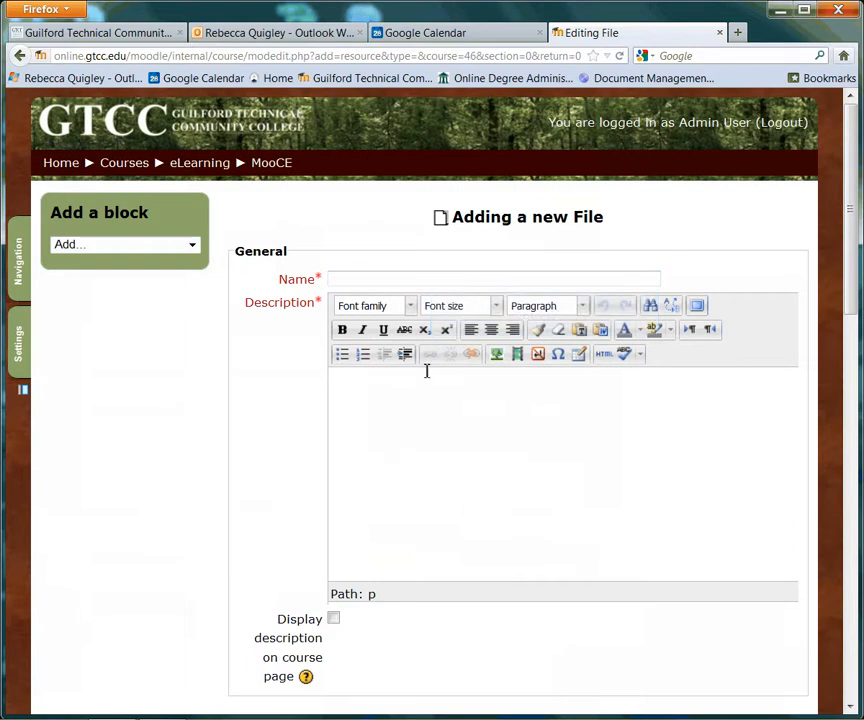
Name the file resource "A Name", describe it as "Brief description" and enable displaying the description on the course page
{"action": "left_click", "coordinate": [433, 280]}
{"action": "type", "text": "A Name"}
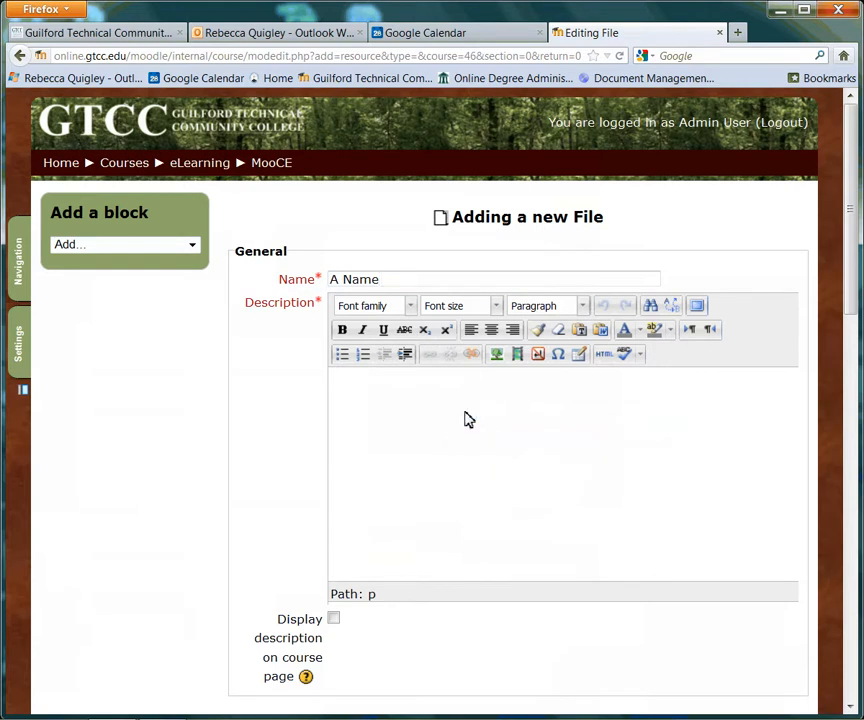
{"action": "type", "text": "Brief description"}
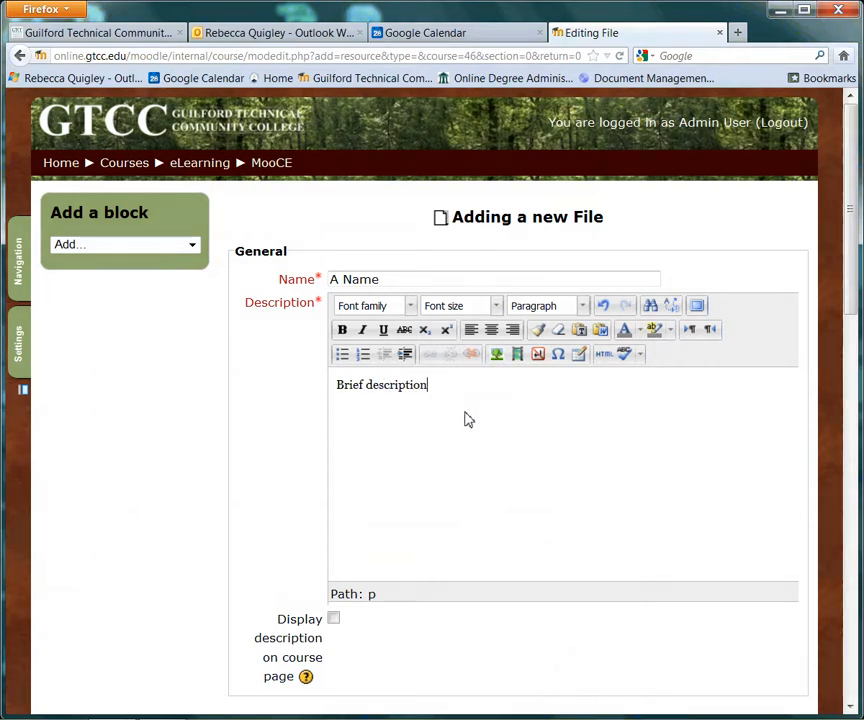
{"action": "scroll", "coordinate": [465, 419], "scroll_direction": "down", "scroll_amount": 2}
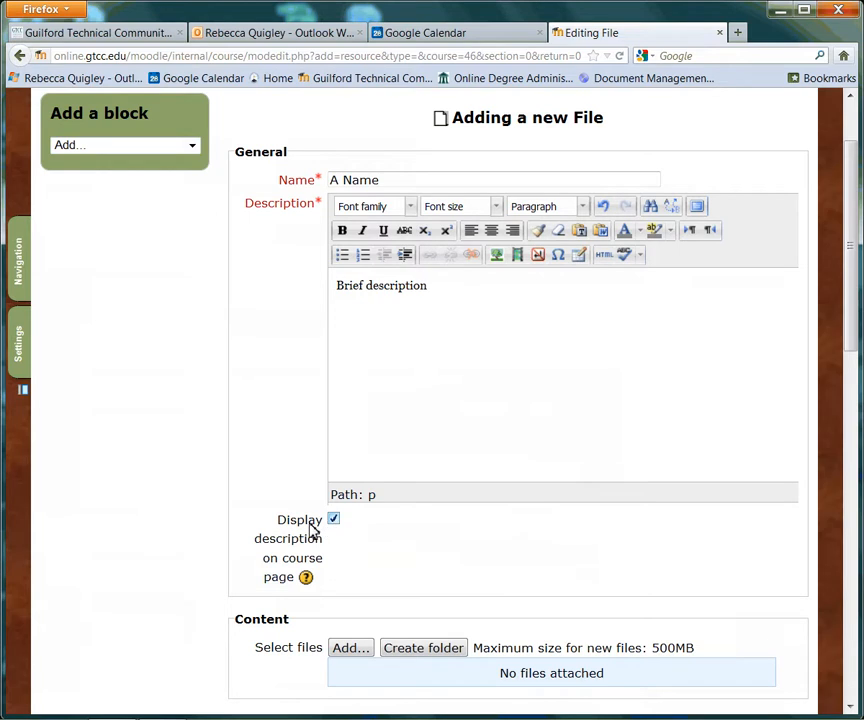
Open the file picker for the resource's content and view the recent files and private files
{"action": "scroll", "coordinate": [312, 530], "scroll_direction": "down", "scroll_amount": 2}
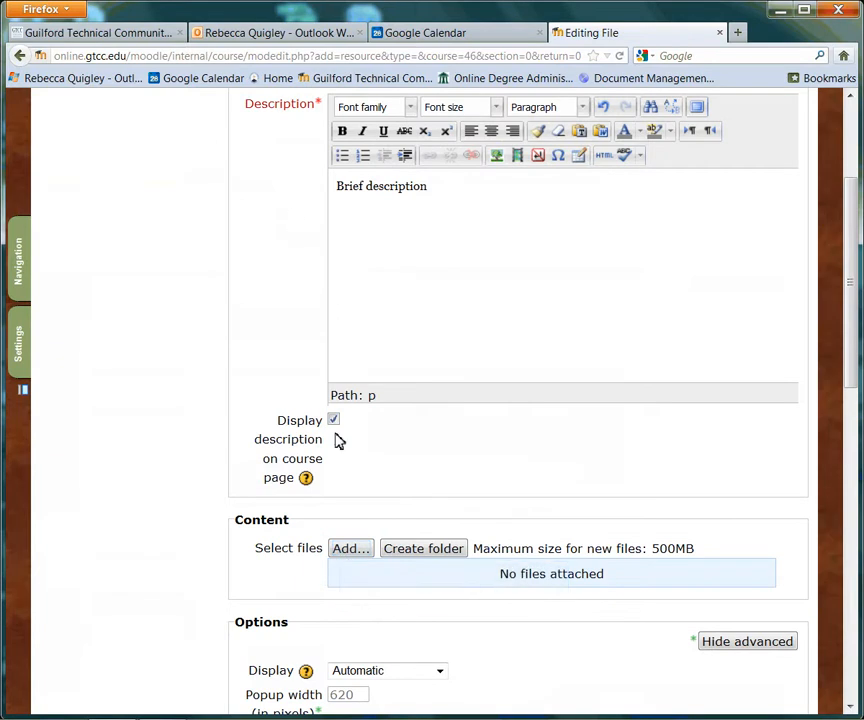
{"action": "left_click", "coordinate": [345, 551]}
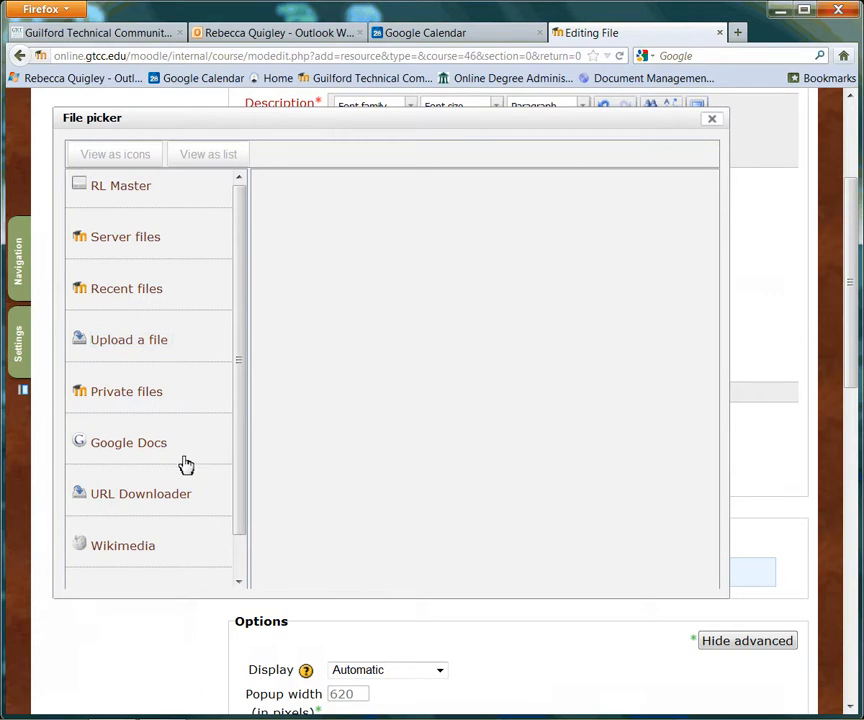
{"action": "left_click", "coordinate": [156, 300]}
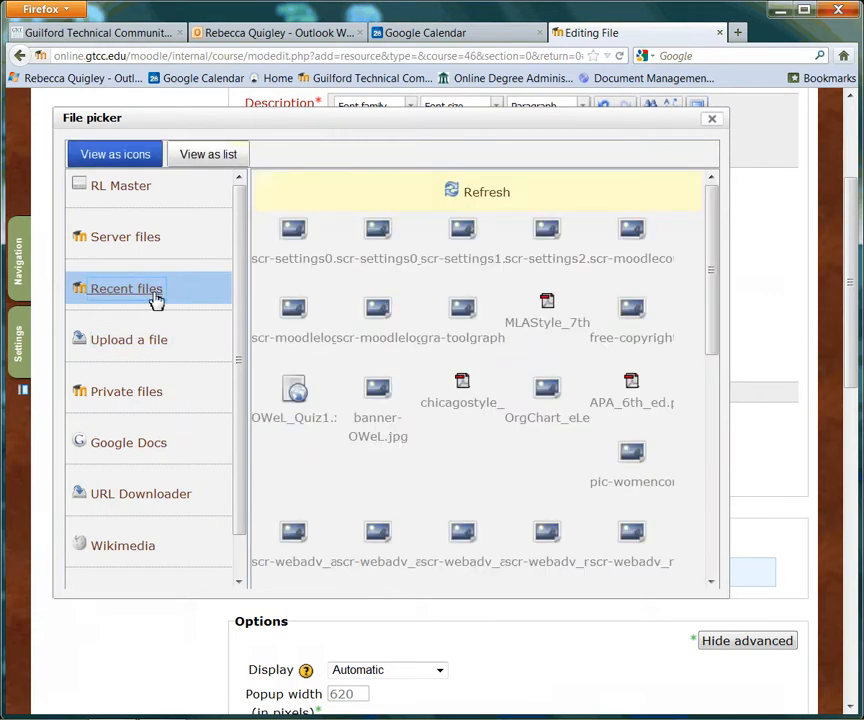
{"action": "left_click", "coordinate": [155, 399]}
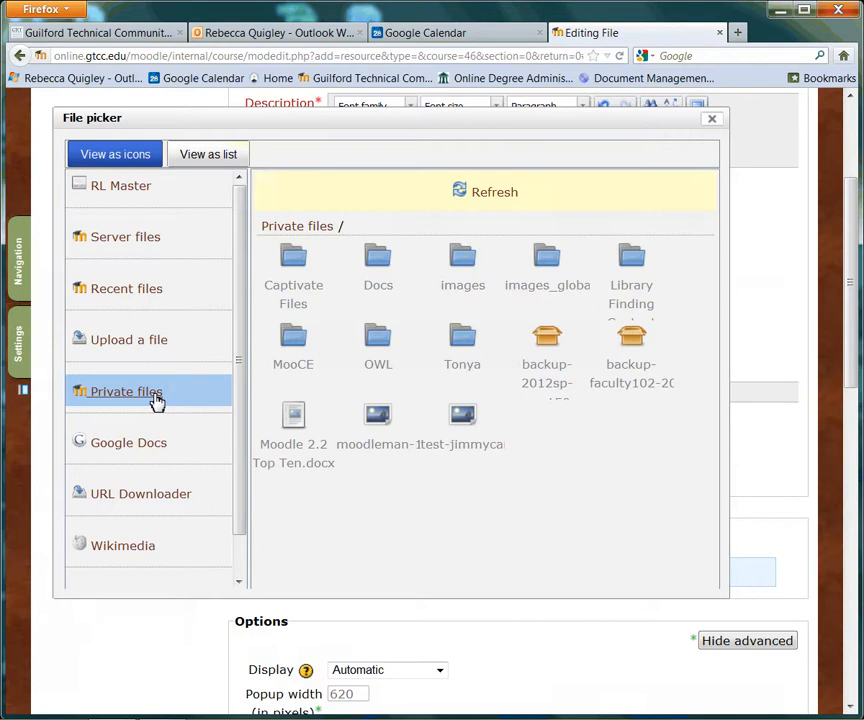
Upload the "How to Create a VoiceThread" Word document from the Desktop, saved as "Voice Thread"
{"action": "left_click", "coordinate": [150, 342]}
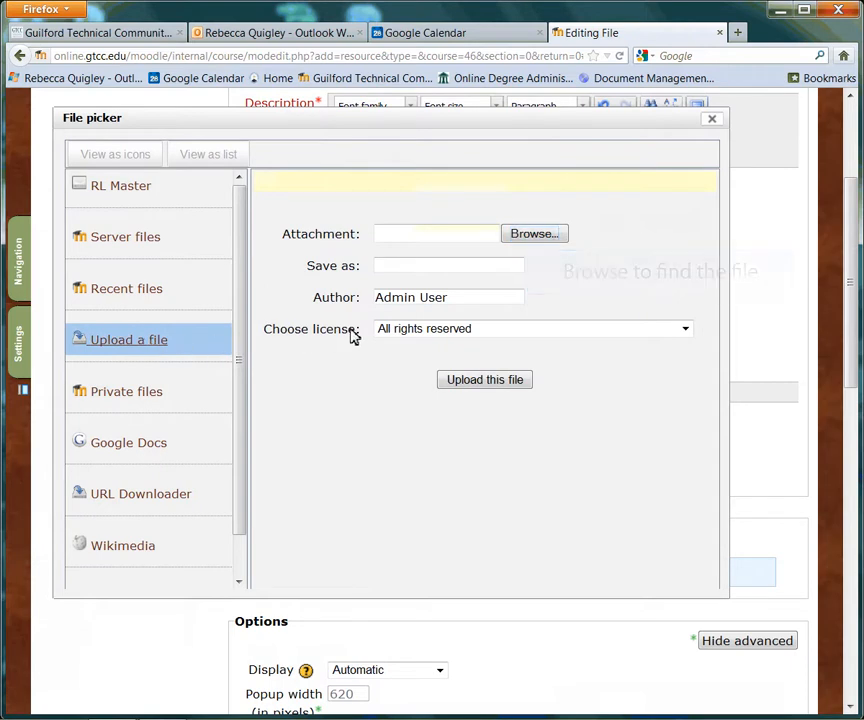
{"action": "left_click", "coordinate": [534, 234]}
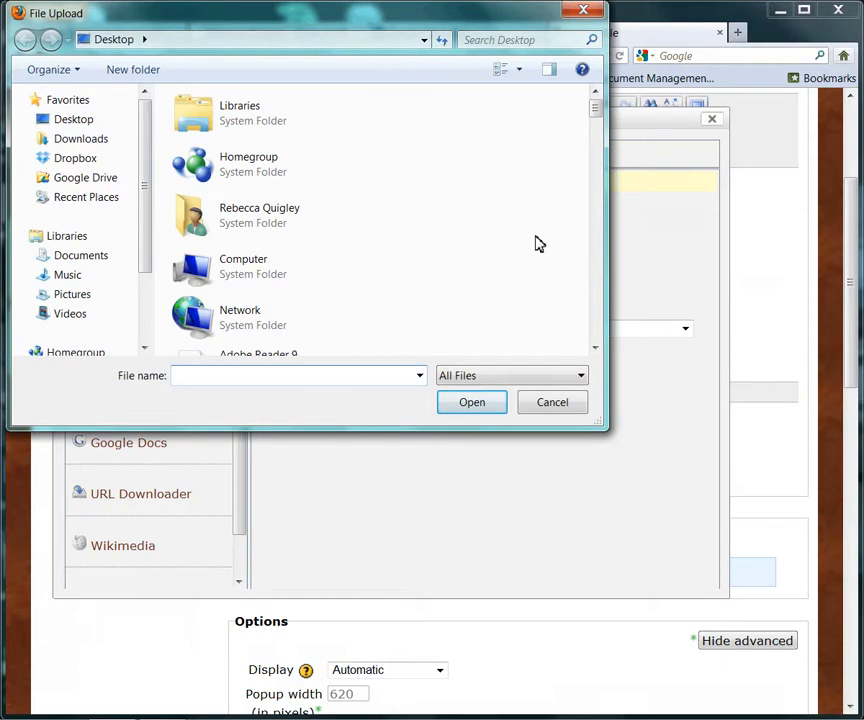
{"action": "left_click_drag", "start_coordinate": [594, 113], "coordinate": [570, 250]}
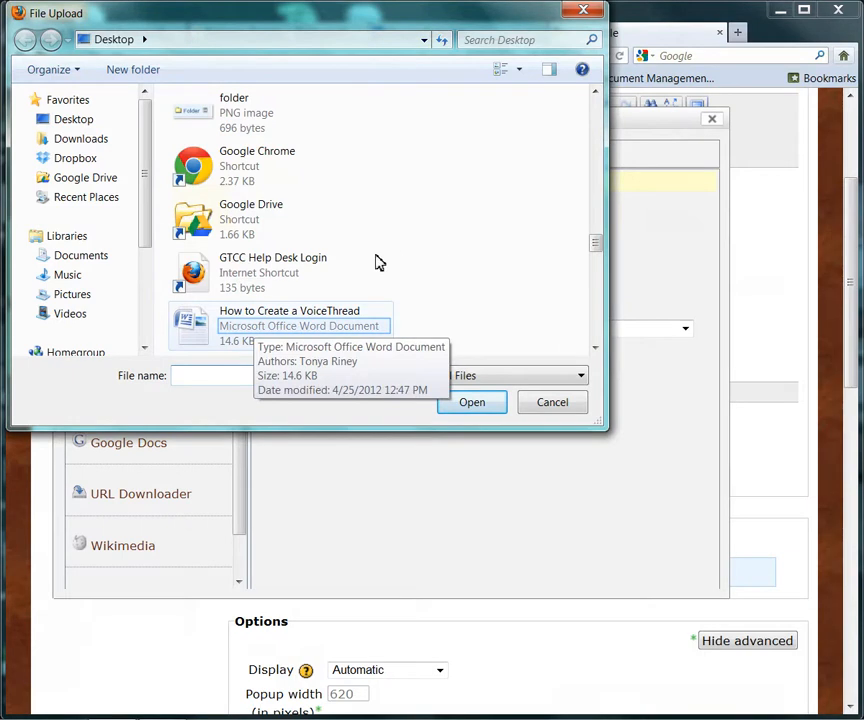
{"action": "left_click", "coordinate": [257, 330]}
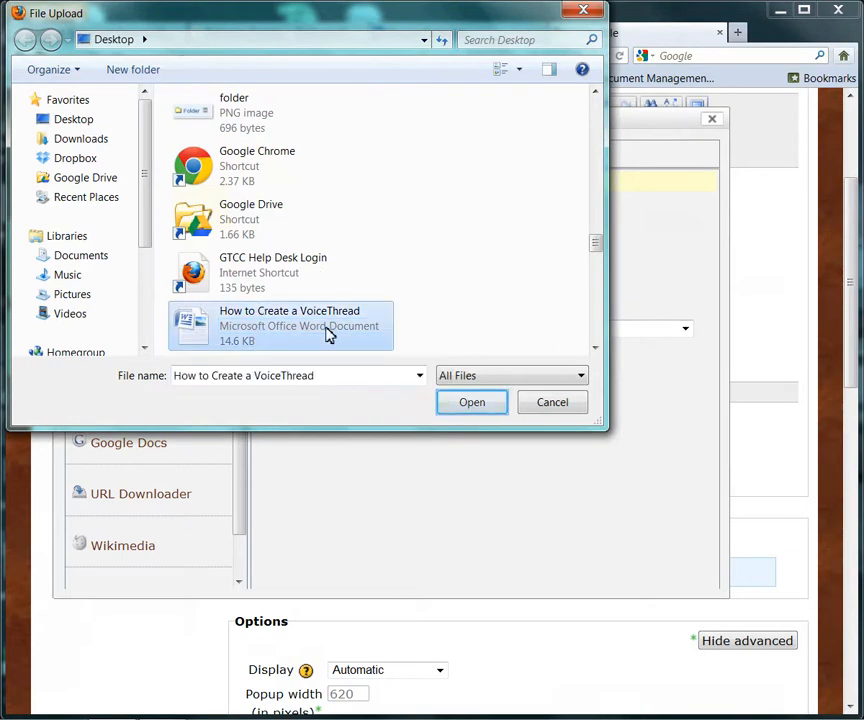
{"action": "left_click", "coordinate": [476, 404]}
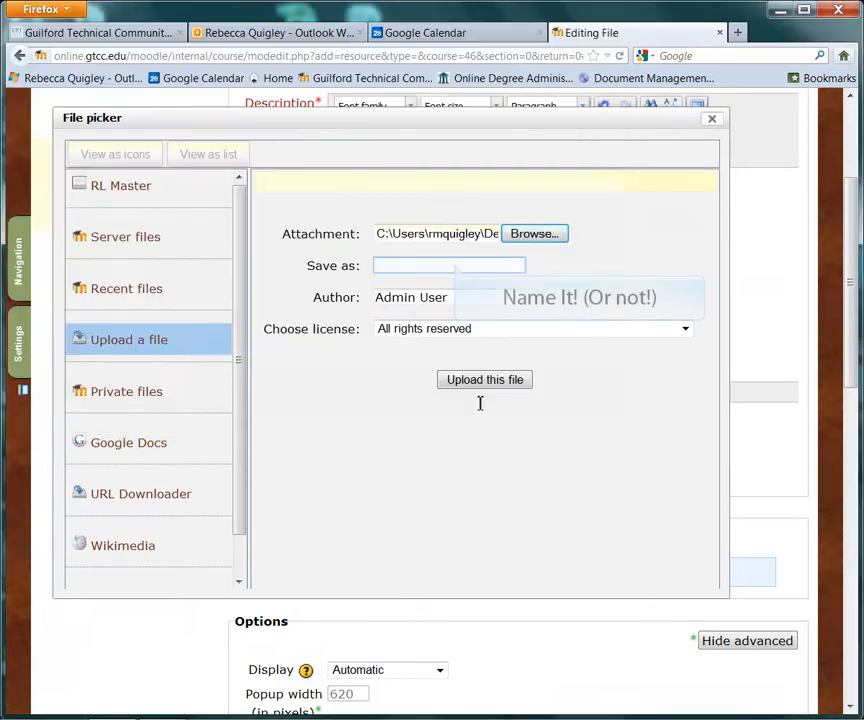
{"action": "left_click", "coordinate": [458, 265]}
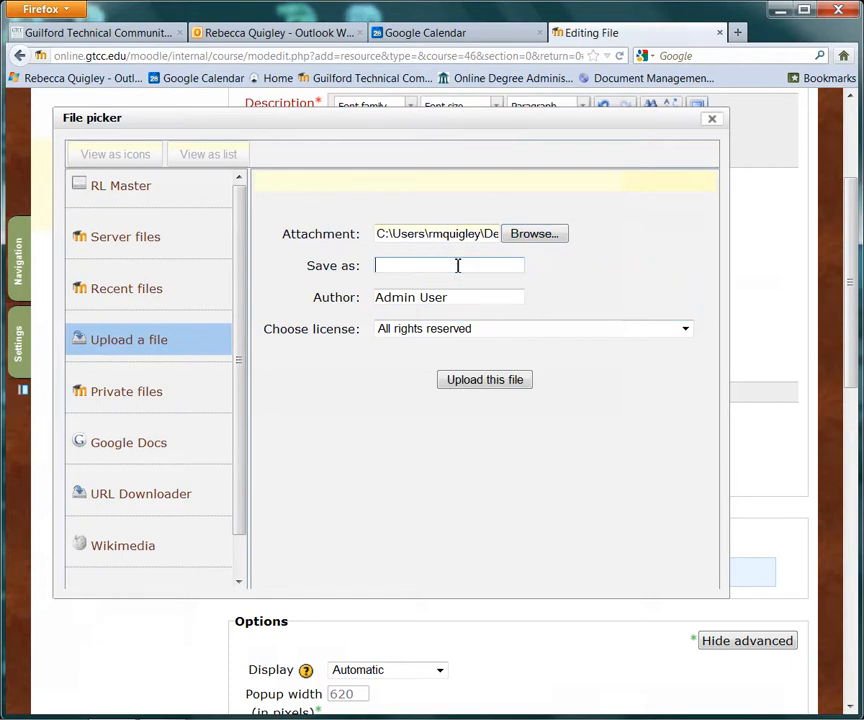
{"action": "type", "text": "Voice Thread"}
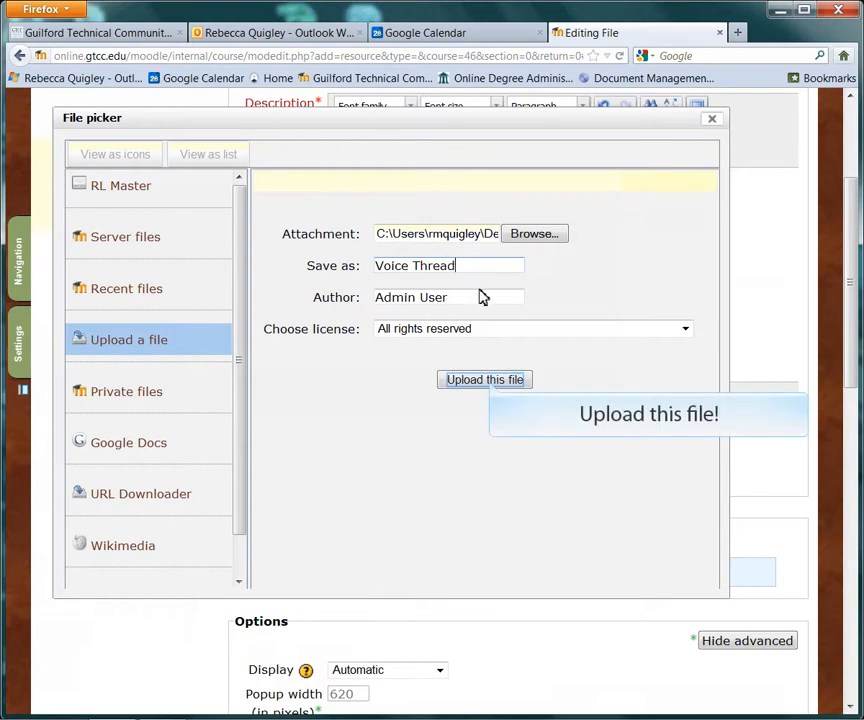
{"action": "left_click", "coordinate": [485, 380]}
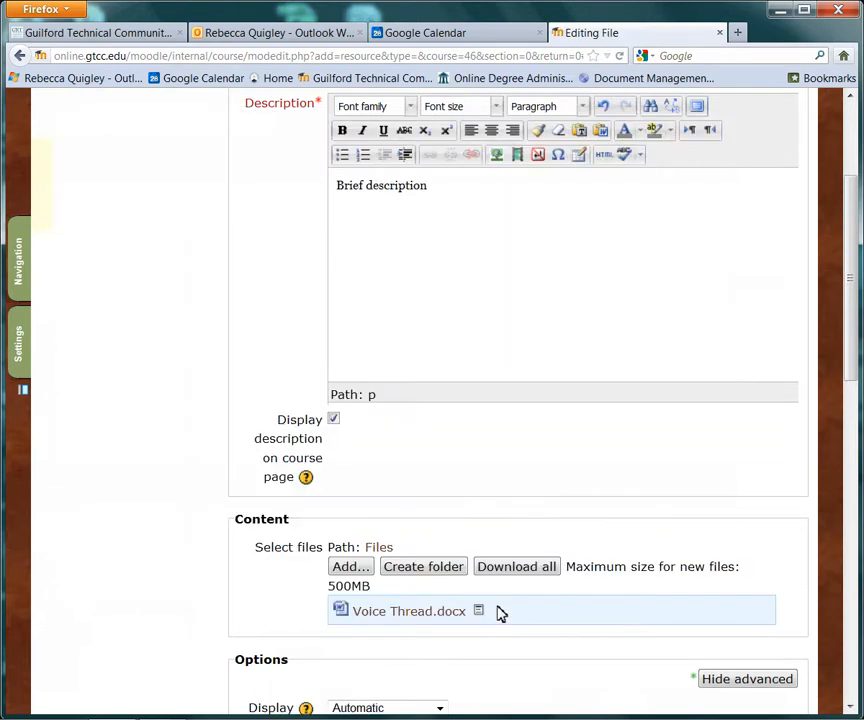
Save the new file resource and return to the course page
{"action": "scroll", "coordinate": [499, 614], "scroll_direction": "down", "scroll_amount": 2}
{"action": "scroll", "coordinate": [499, 614], "scroll_direction": "down", "scroll_amount": 1}
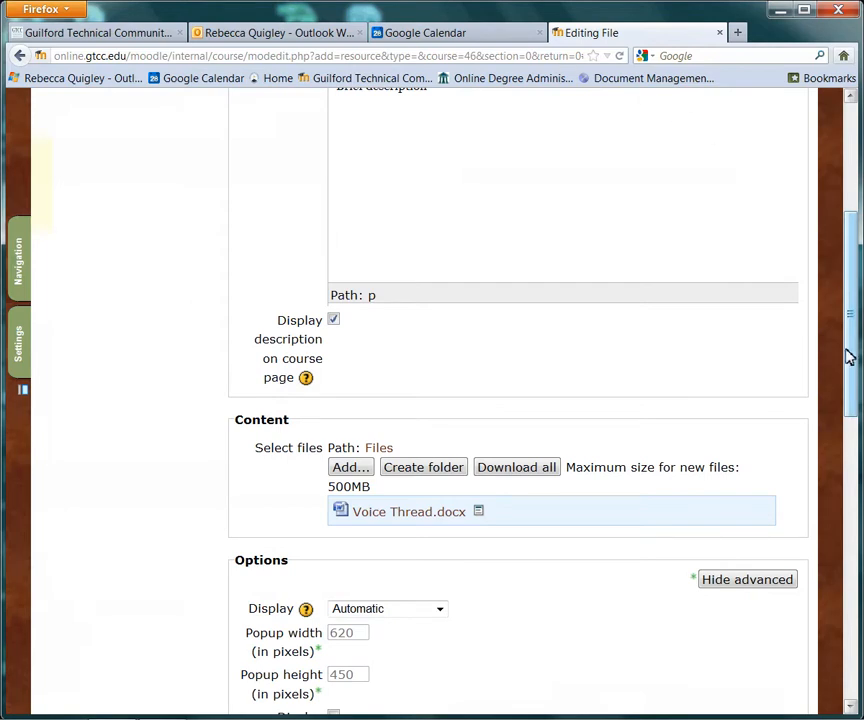
{"action": "left_click_drag", "start_coordinate": [848, 357], "coordinate": [830, 658]}
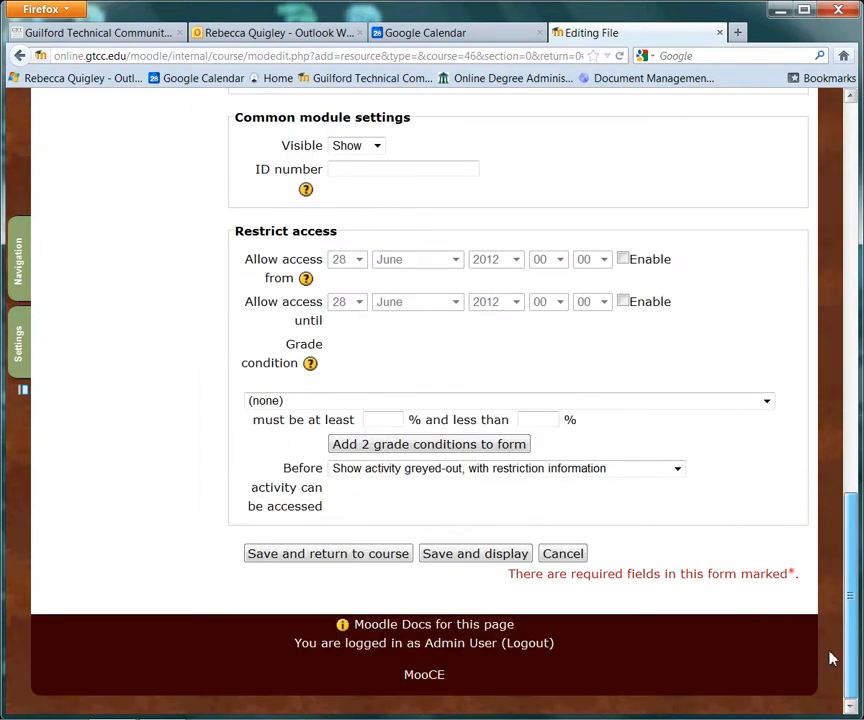
{"action": "left_click", "coordinate": [330, 554]}
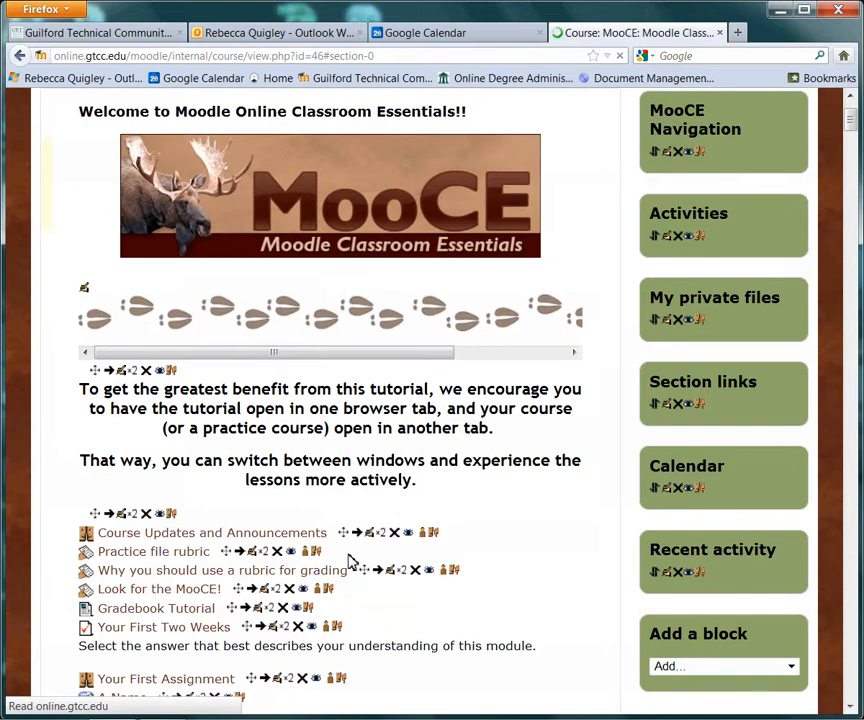
Start a Folder resource in the course's opening section, named "Folder" and described as "Folder with stuff in it"
{"action": "scroll", "coordinate": [350, 563], "scroll_direction": "down", "scroll_amount": 4}
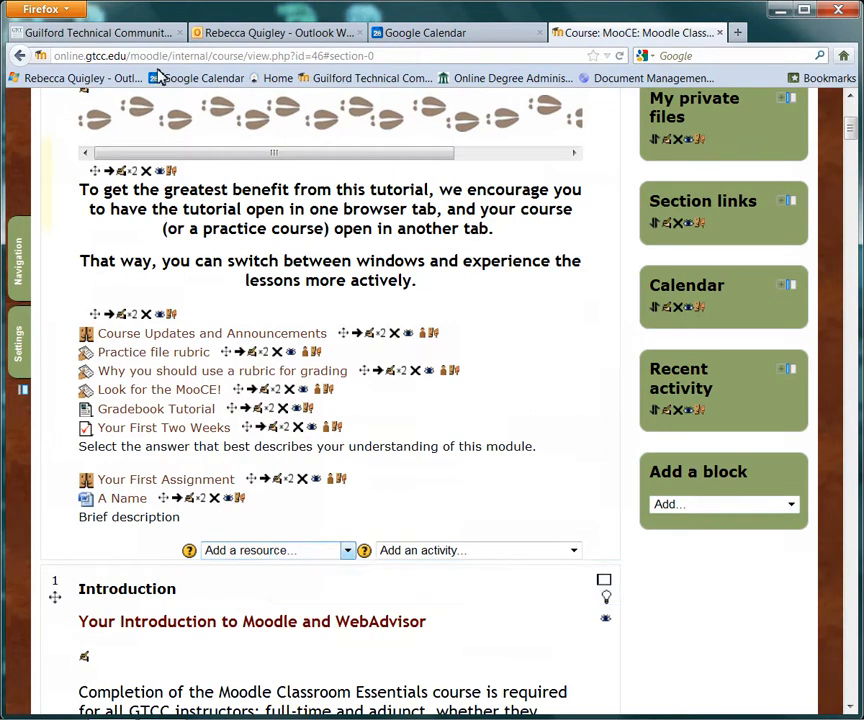
{"action": "left_click", "coordinate": [272, 553]}
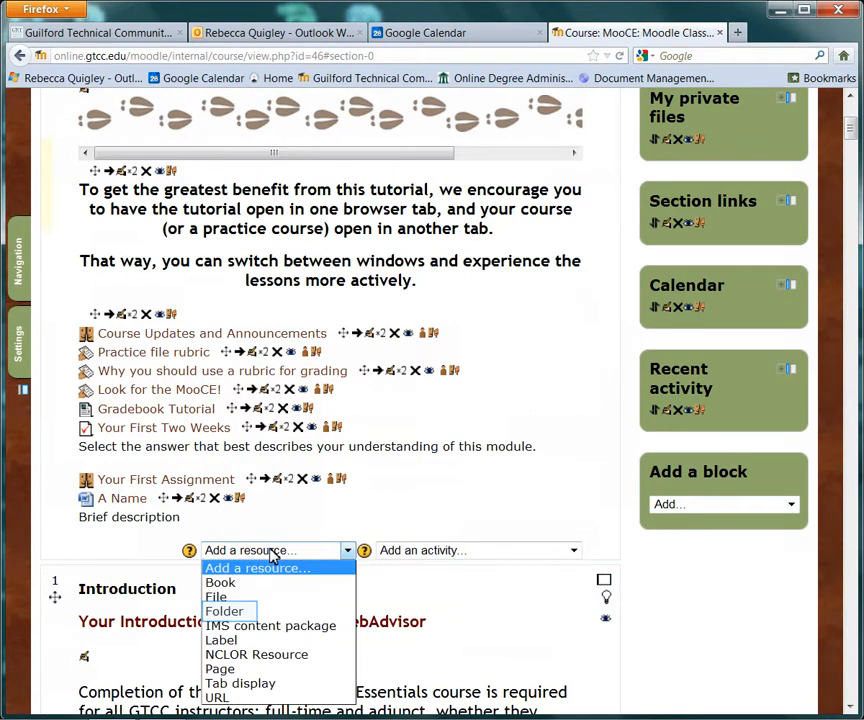
{"action": "left_click", "coordinate": [242, 612]}
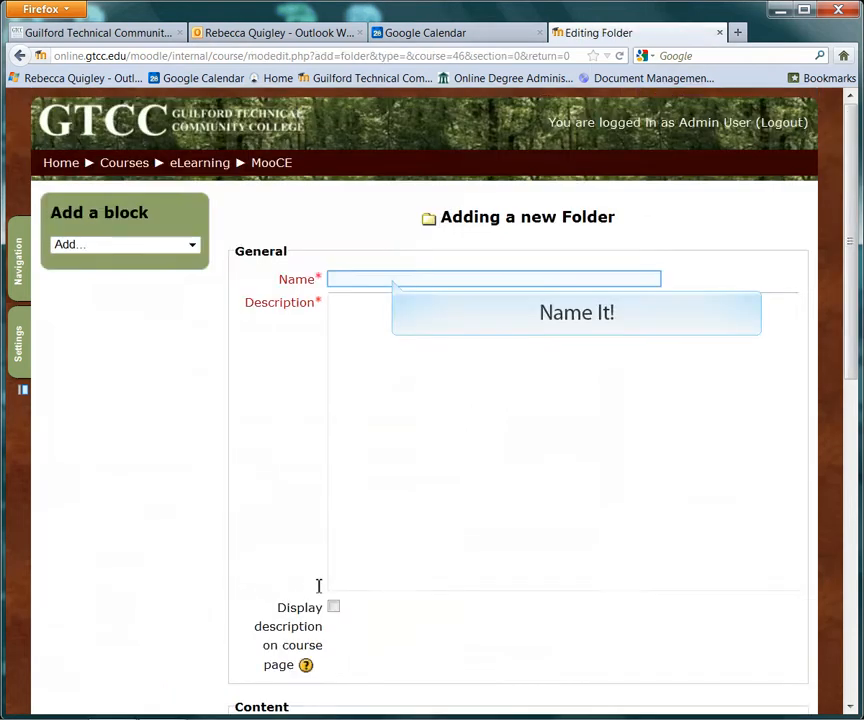
{"action": "left_click", "coordinate": [395, 280]}
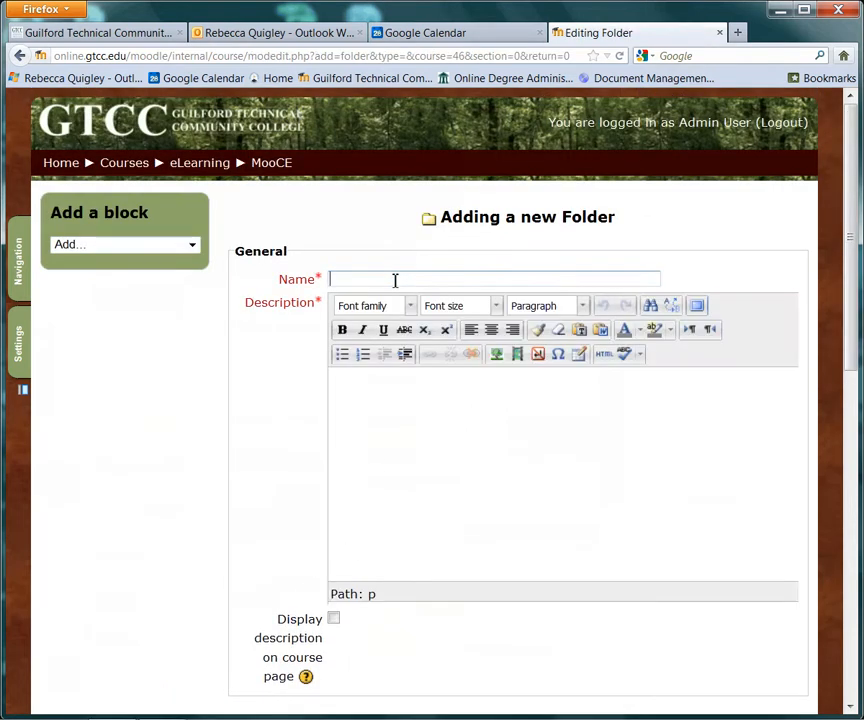
{"action": "type", "text": "Folder"}
{"action": "key", "text": "BackSpace"}
{"action": "key", "text": "Tab"}
{"action": "type", "text": "Folder with stuff in it"}
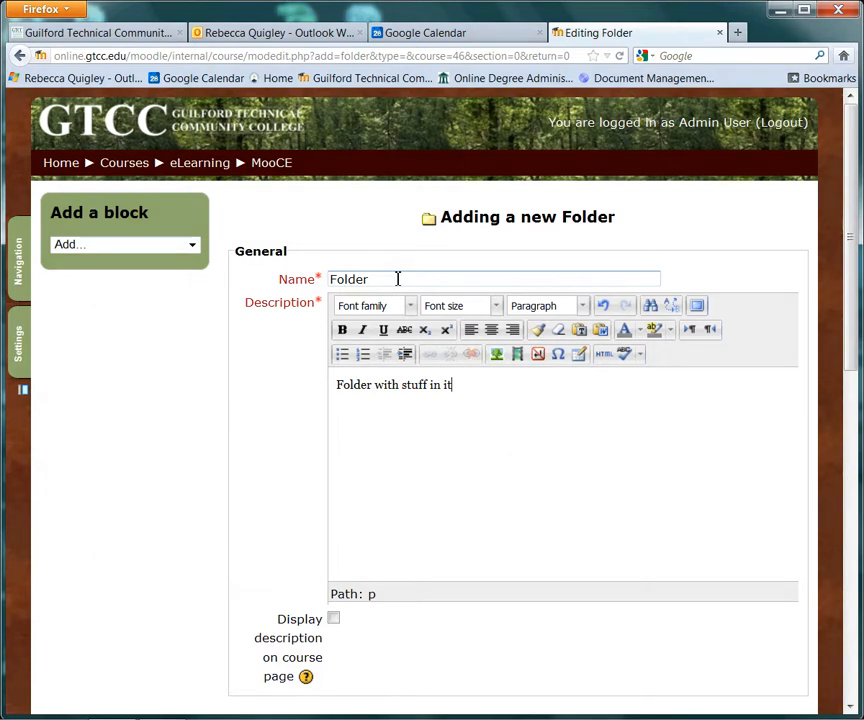
Create a subfolder named "Folder" within the folder resource's content files
{"action": "scroll", "coordinate": [397, 281], "scroll_direction": "down", "scroll_amount": 2}
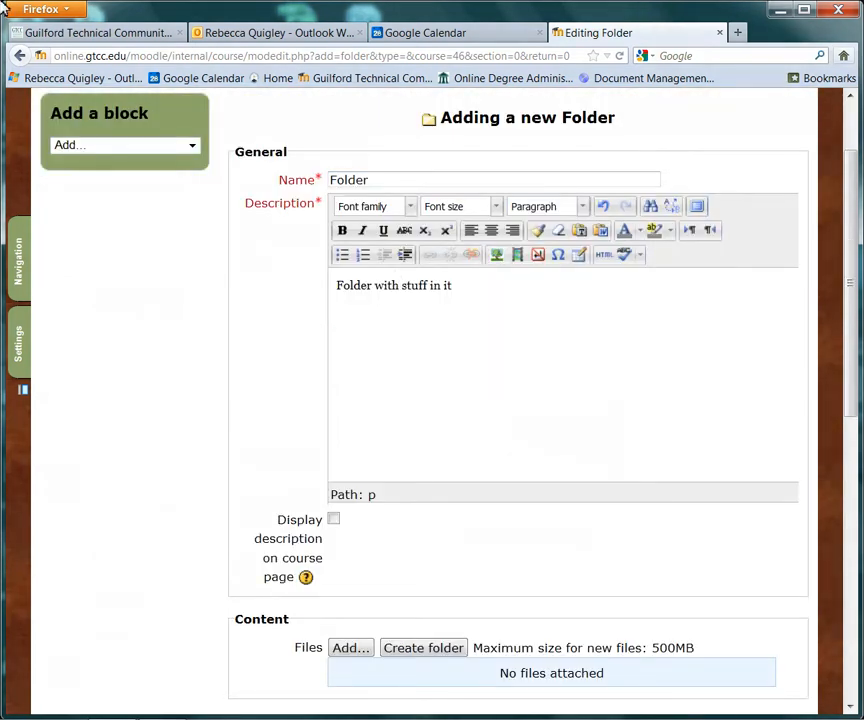
{"action": "left_click", "coordinate": [423, 648]}
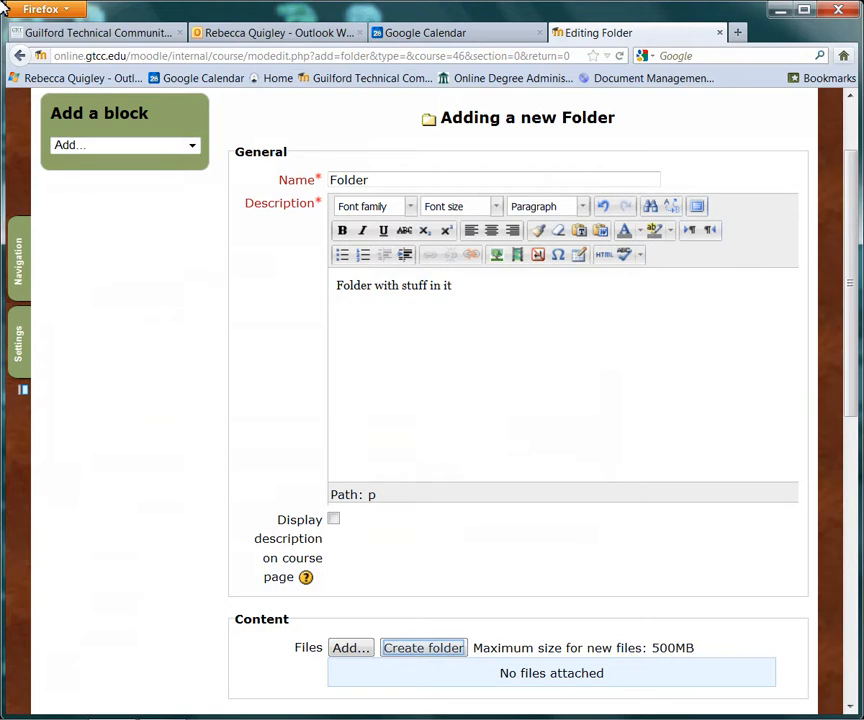
{"action": "left_click", "coordinate": [415, 652]}
{"action": "scroll", "coordinate": [447, 613], "scroll_direction": "down", "scroll_amount": 2}
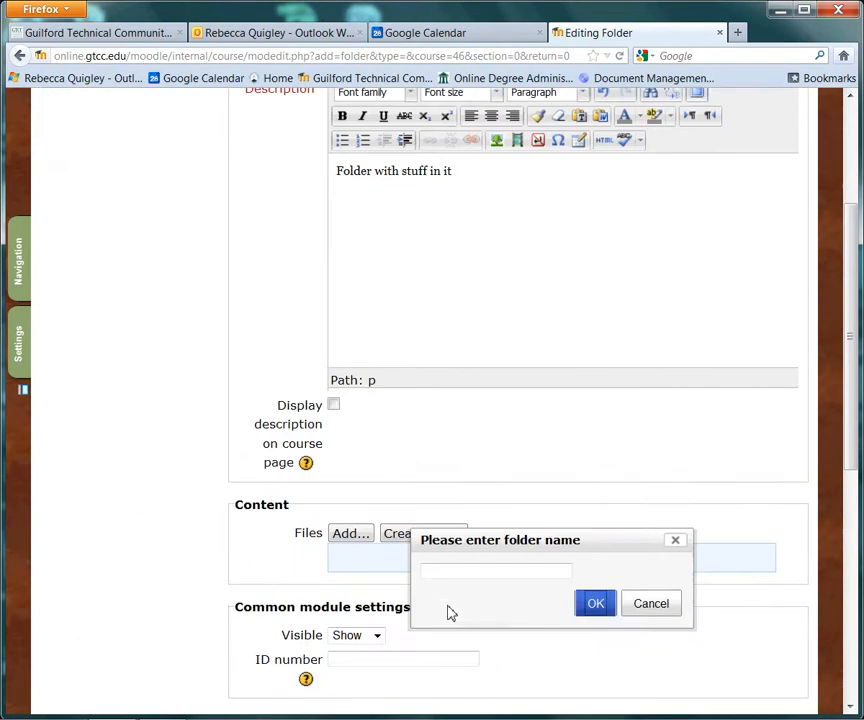
{"action": "type", "text": "F"}
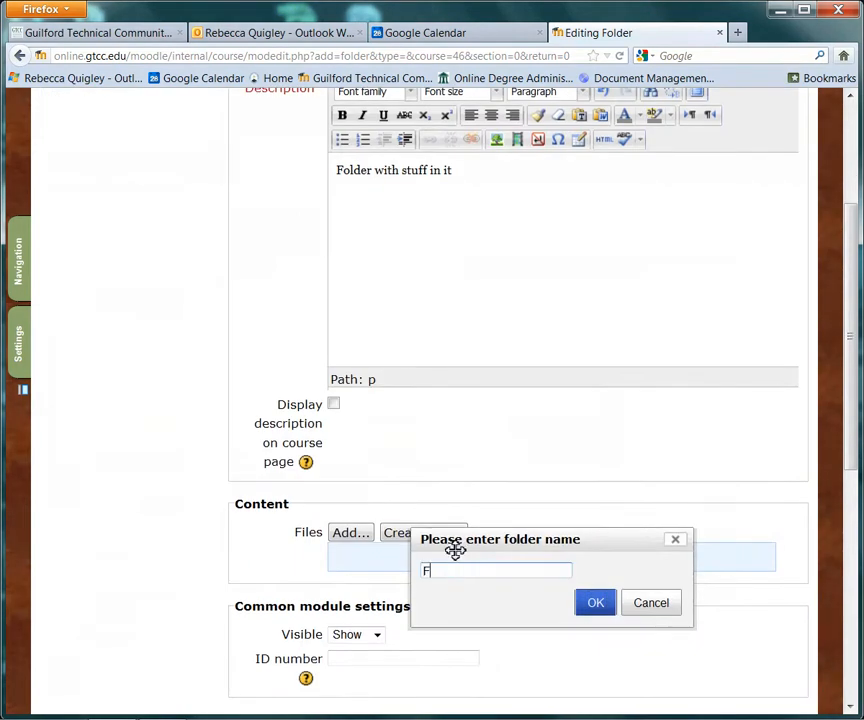
{"action": "type", "text": "older"}
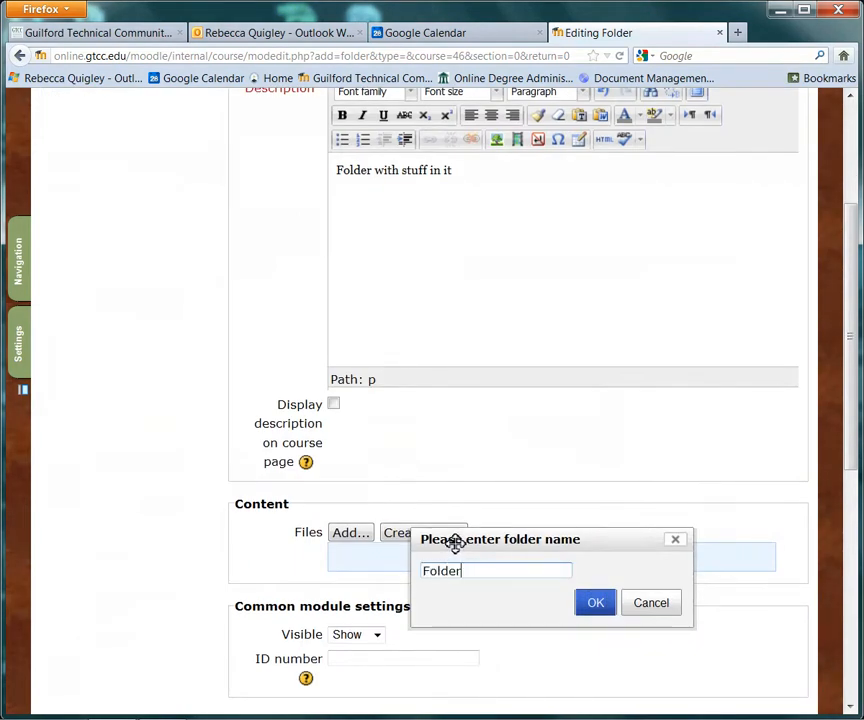
{"action": "left_click", "coordinate": [589, 603]}
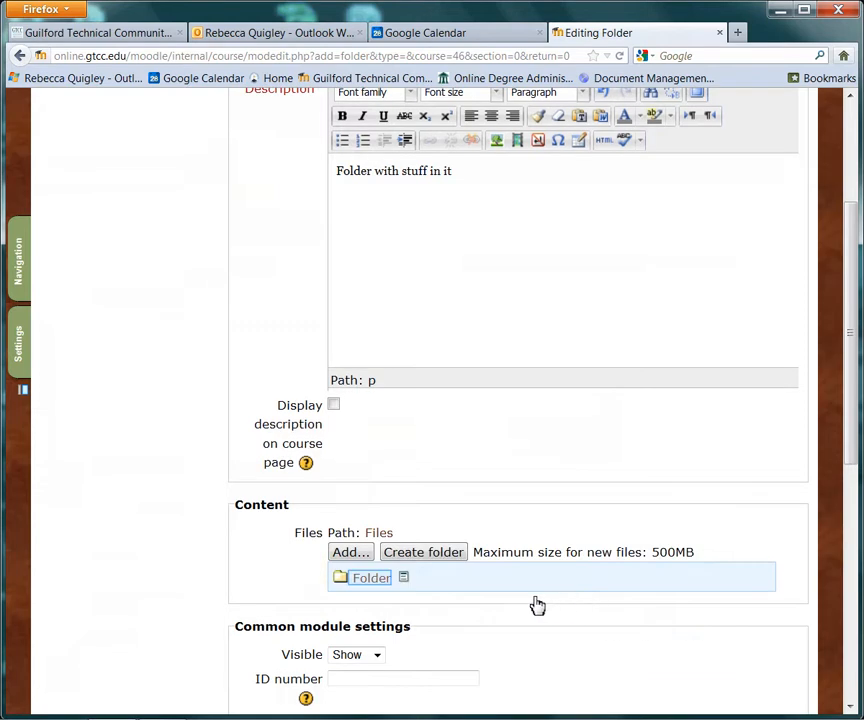
Add "Voice Thread.docx" from the recent files to the "Folder" subfolder in the folder resource's content
{"action": "double_click", "coordinate": [385, 585]}
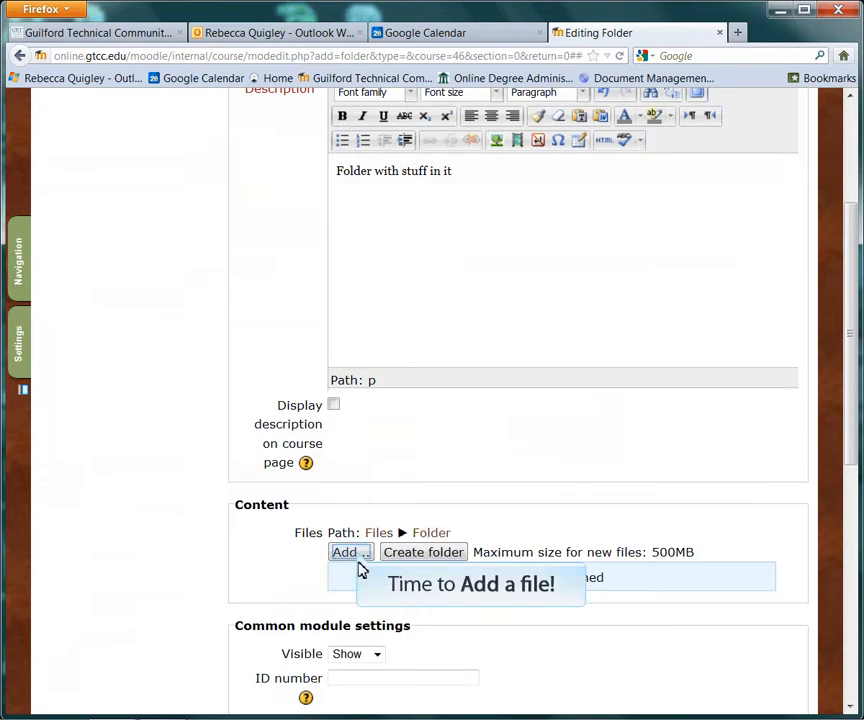
{"action": "left_click", "coordinate": [356, 552]}
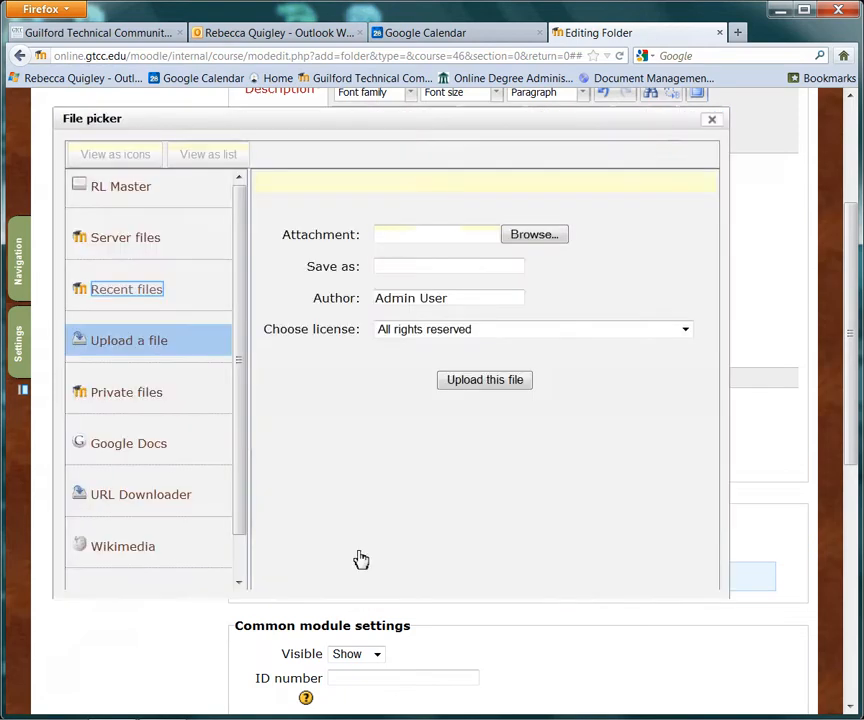
{"action": "left_click", "coordinate": [139, 299]}
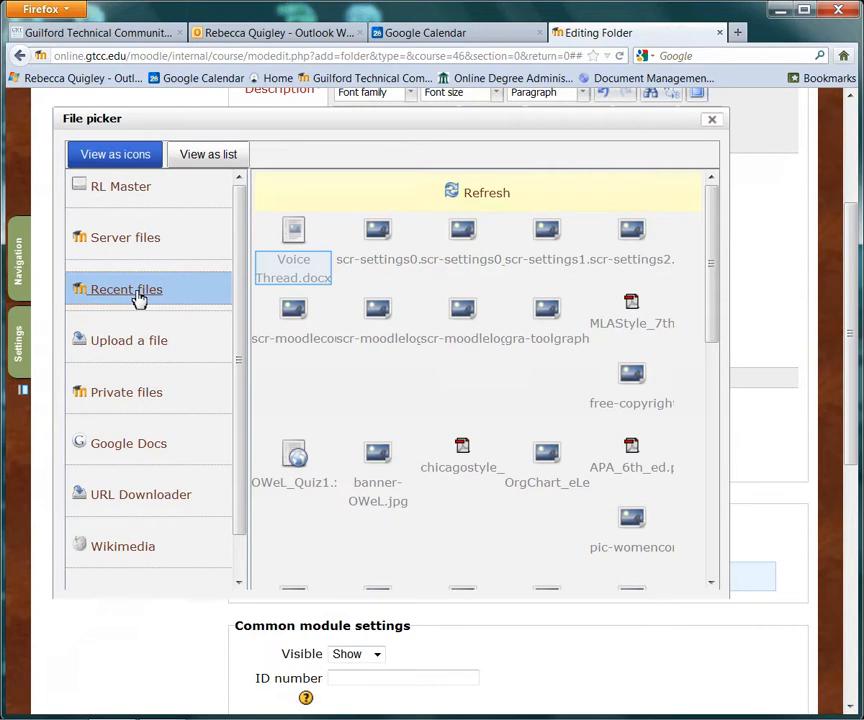
{"action": "left_click", "coordinate": [291, 283]}
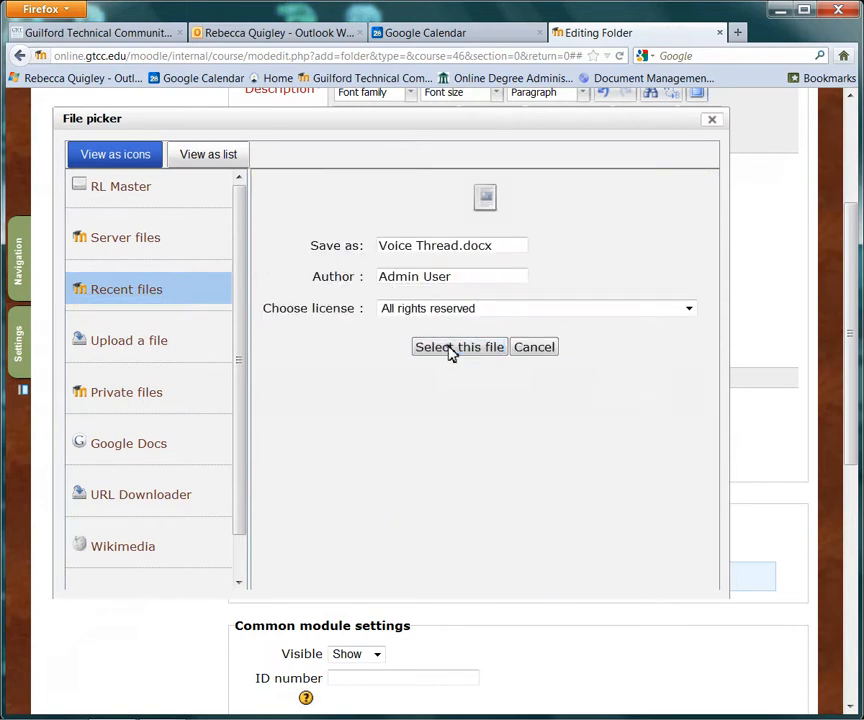
{"action": "left_click", "coordinate": [450, 348]}
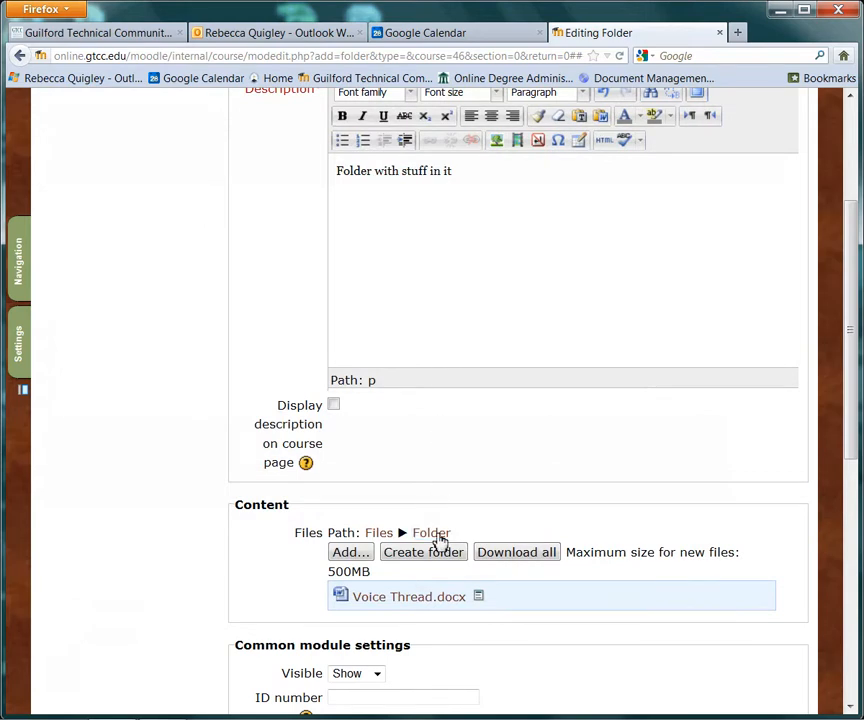
Save the folder resource, return to the course page and bring the opening section's resource list into view
{"action": "scroll", "coordinate": [420, 588], "scroll_direction": "down", "scroll_amount": 9}
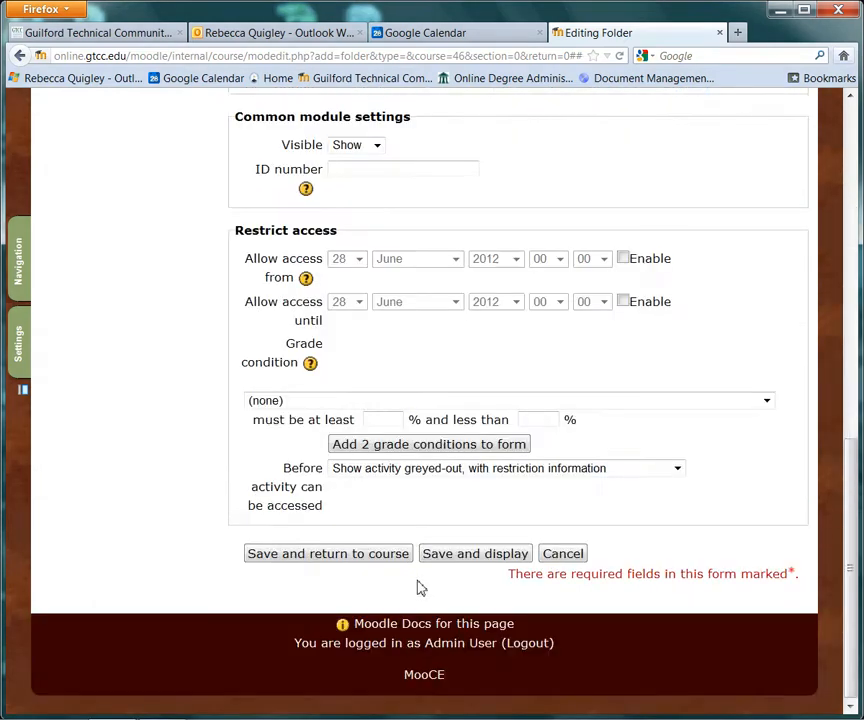
{"action": "left_click", "coordinate": [370, 553]}
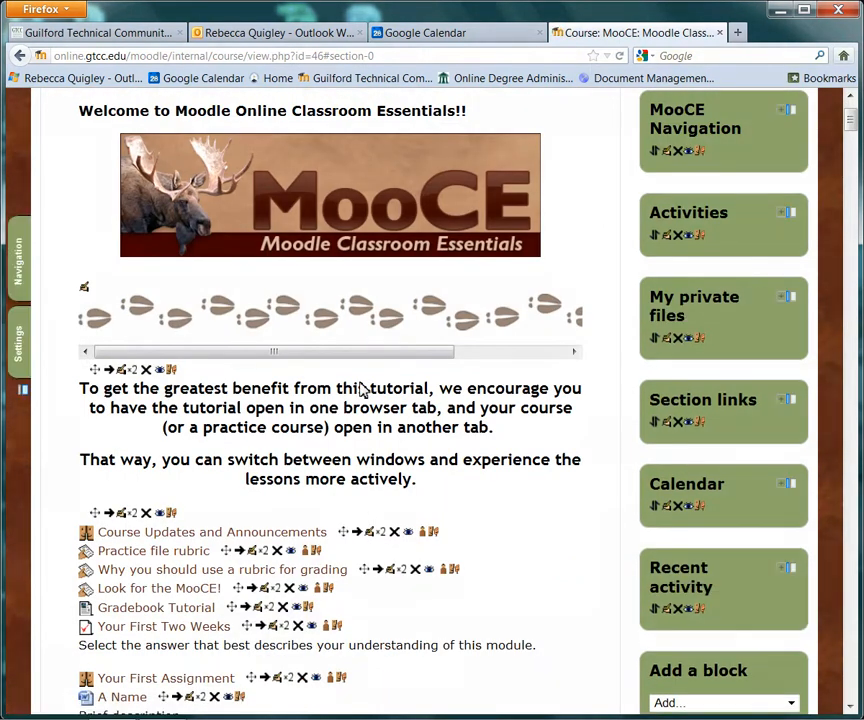
{"action": "scroll", "coordinate": [366, 505], "scroll_direction": "down", "scroll_amount": 3}
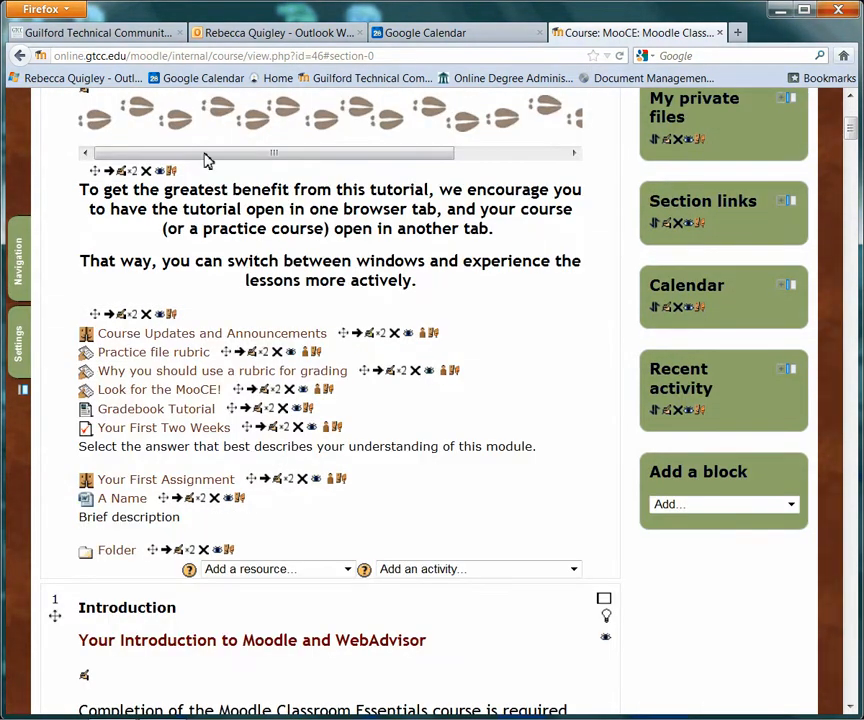